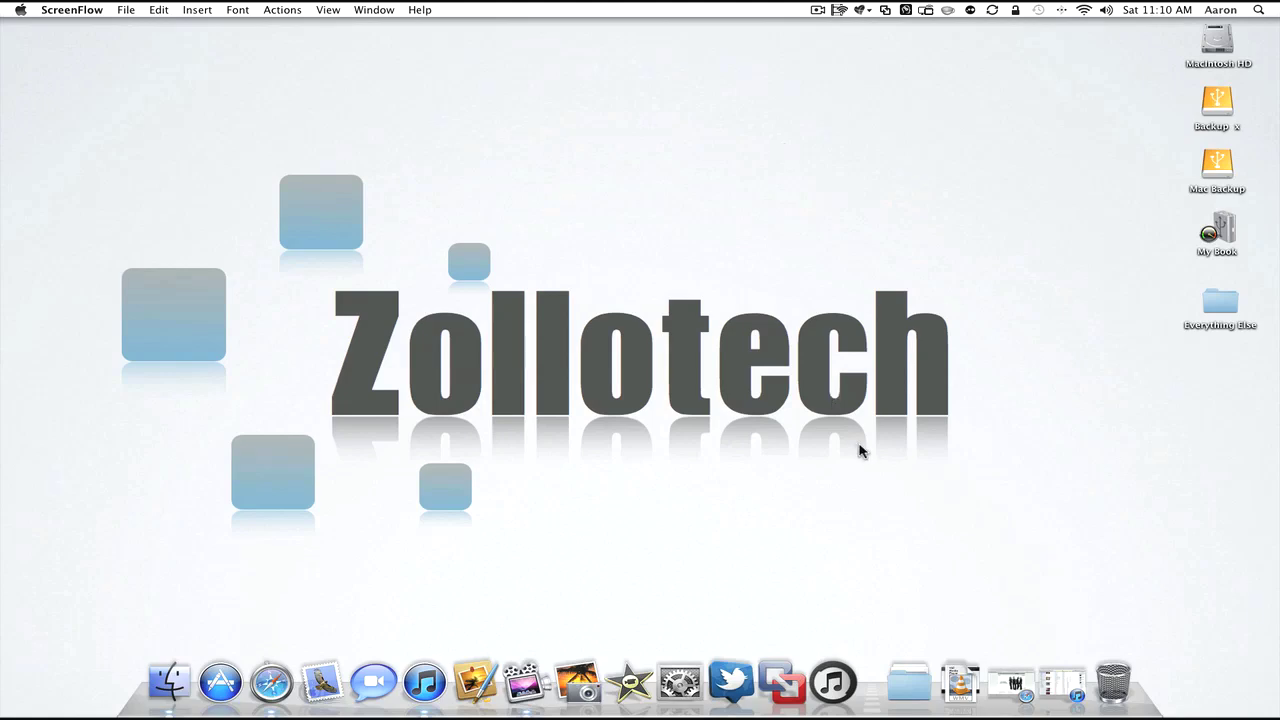
- Switch to iTunes and open the CD import settings from the general preferences
{"action": "left_click", "coordinate": [1018, 684]}
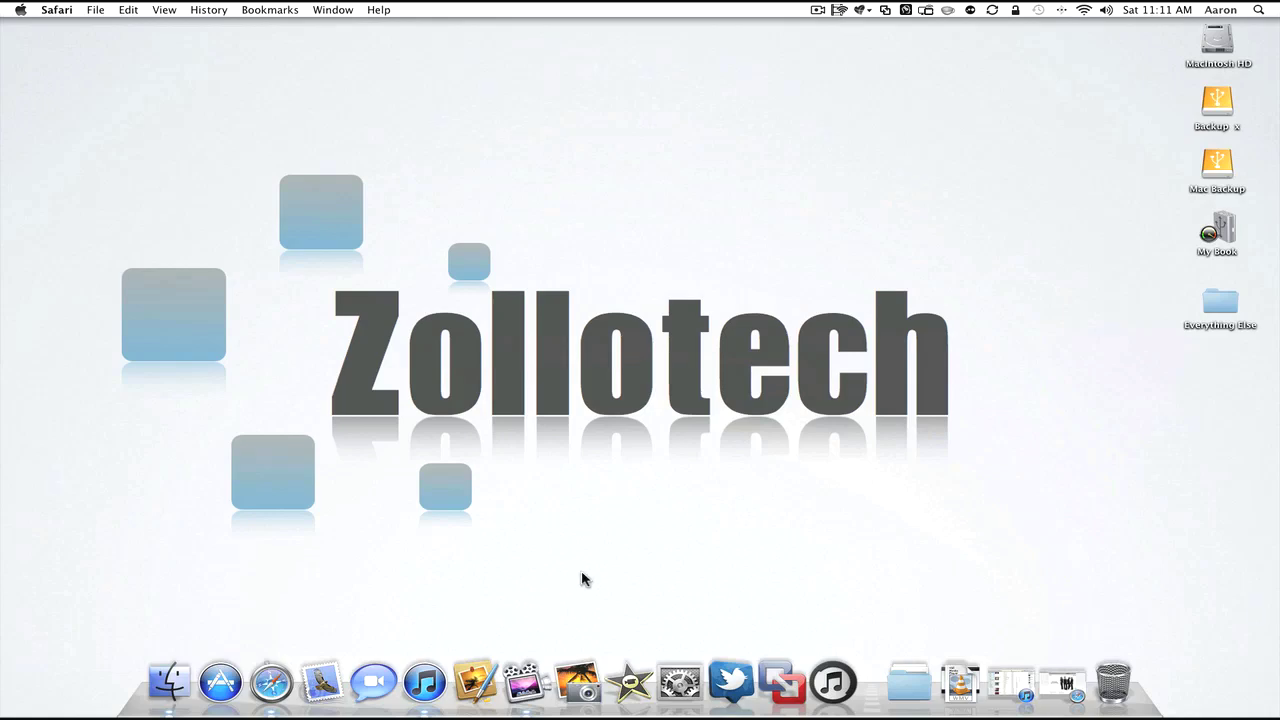
{"action": "left_click", "coordinate": [425, 680]}
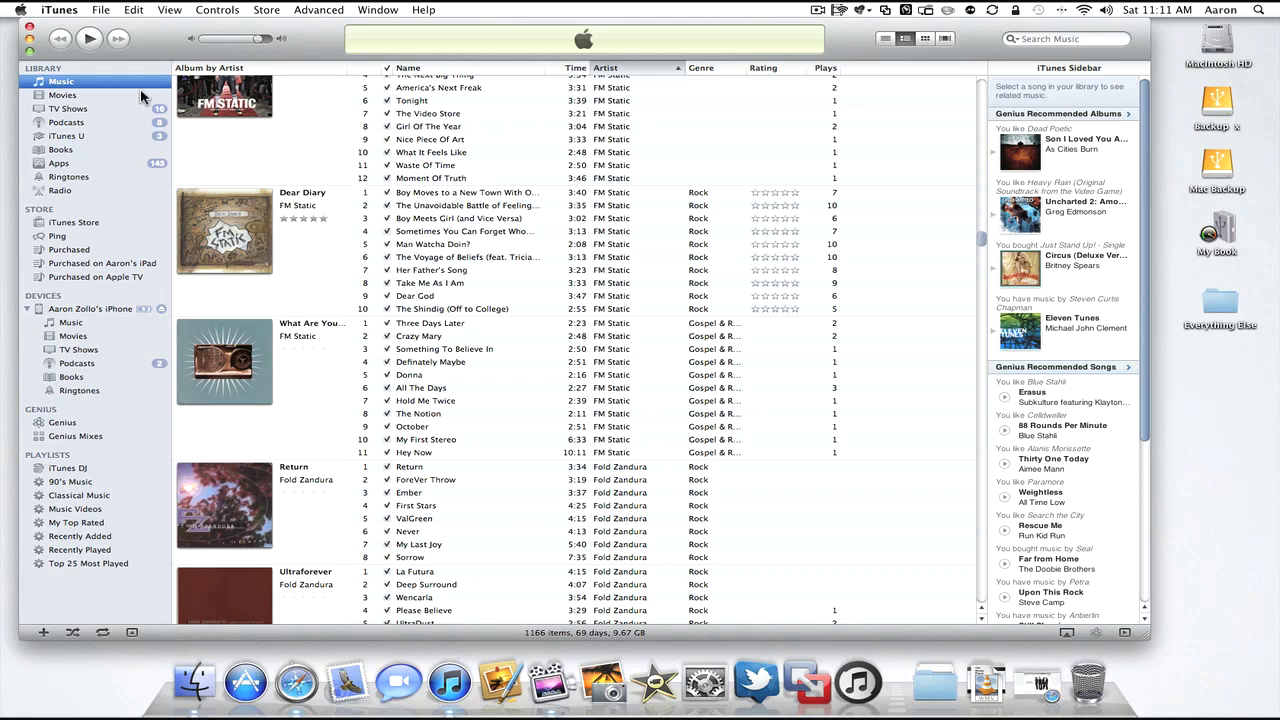
{"action": "left_click", "coordinate": [72, 10]}
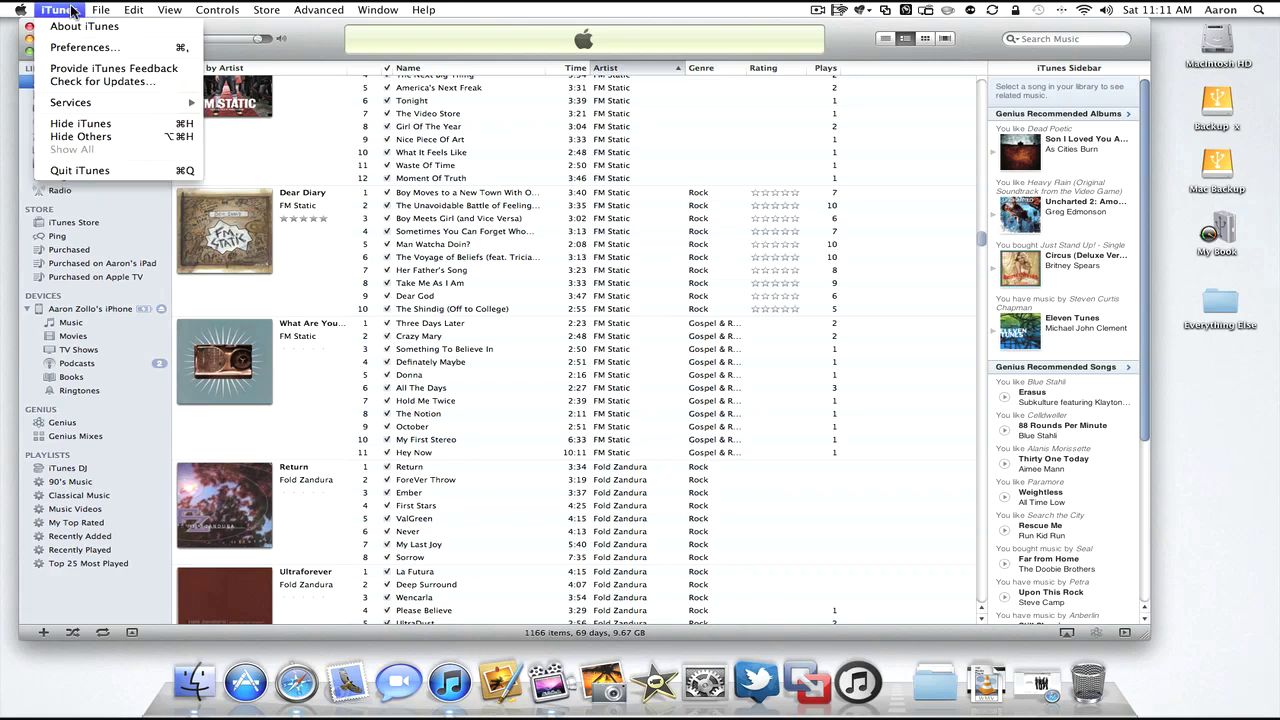
{"action": "left_click", "coordinate": [97, 49]}
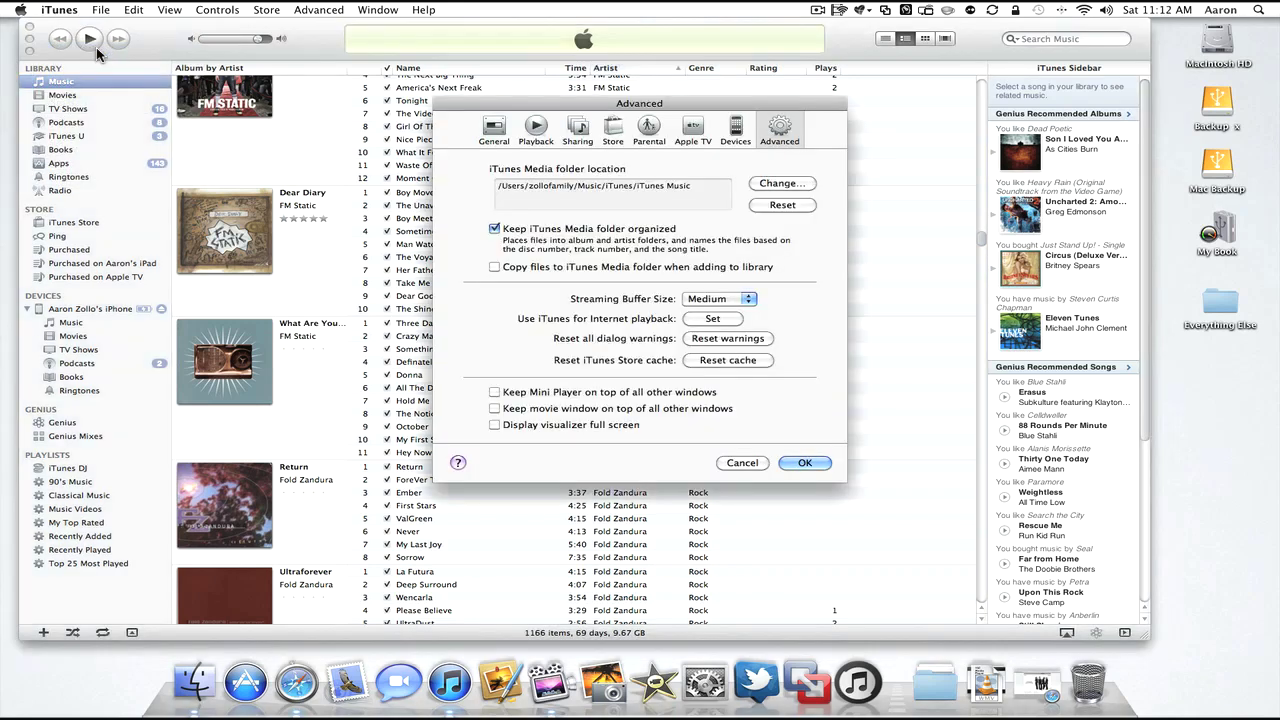
{"action": "left_click", "coordinate": [503, 139]}
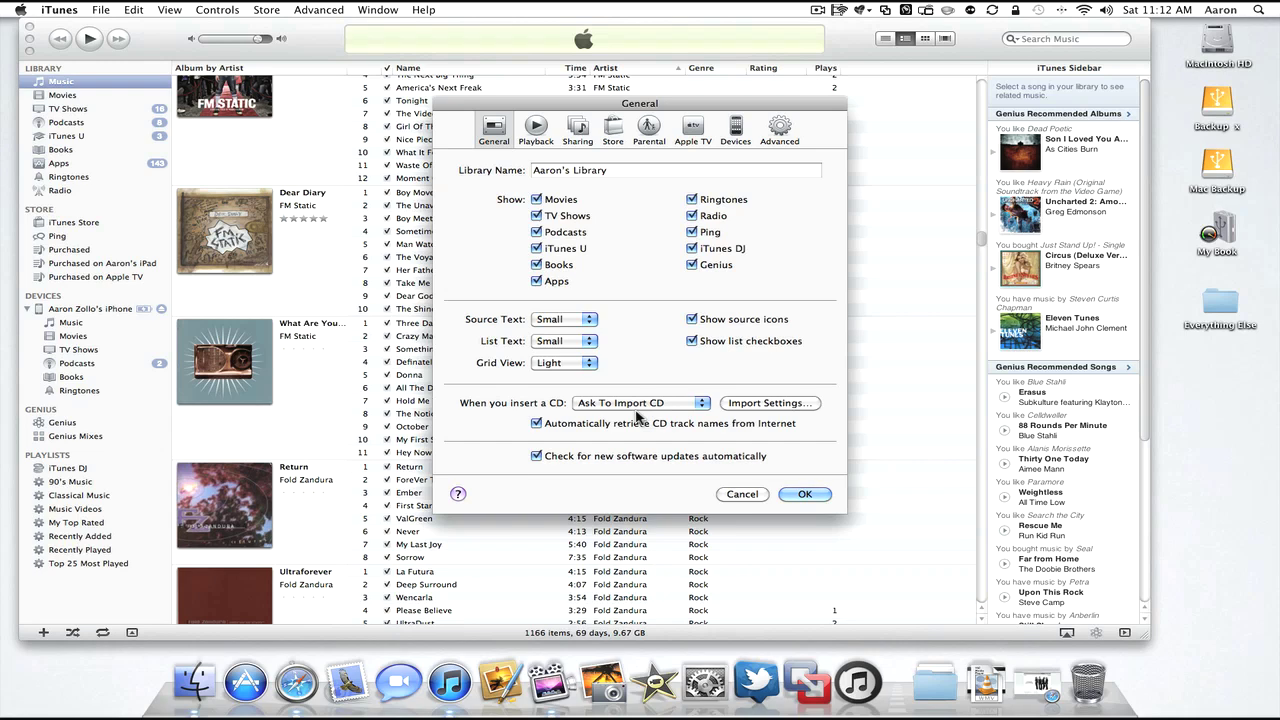
{"action": "left_click", "coordinate": [756, 404]}
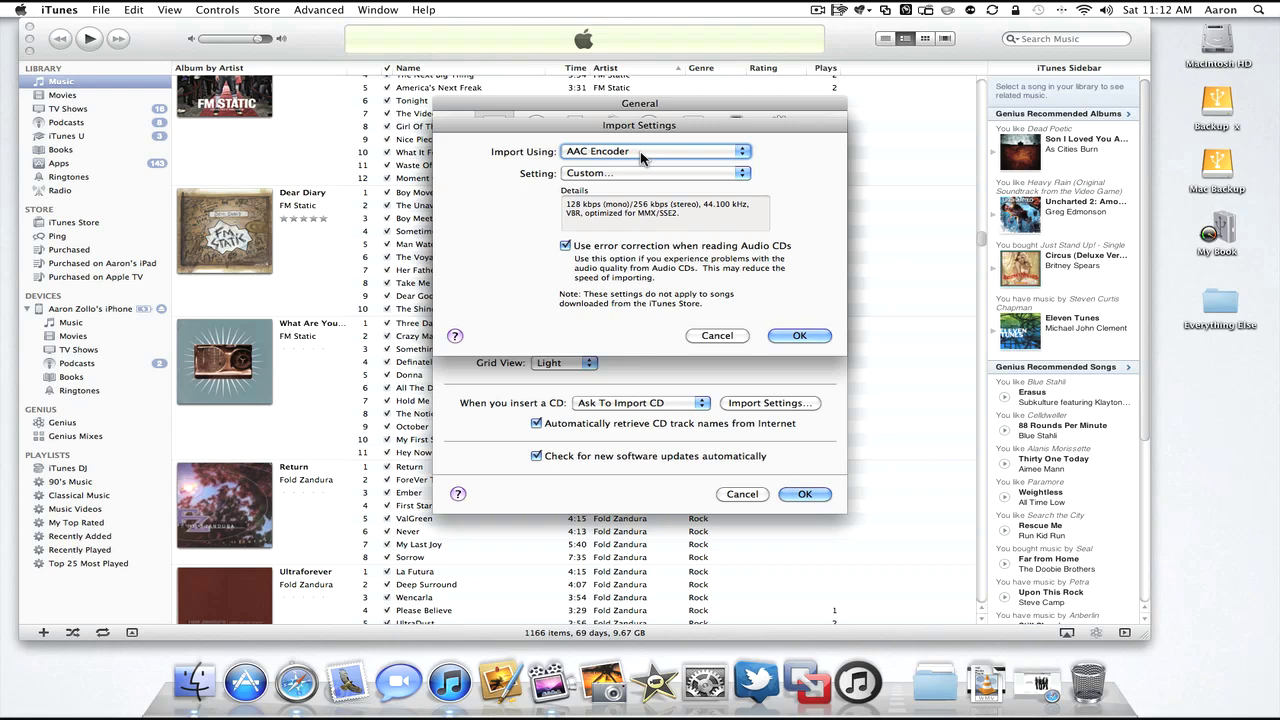
- Set CD importing to the MP3 Encoder with a custom stereo bit rate of 320 kbps and save the preferences
{"action": "left_click", "coordinate": [641, 155]}
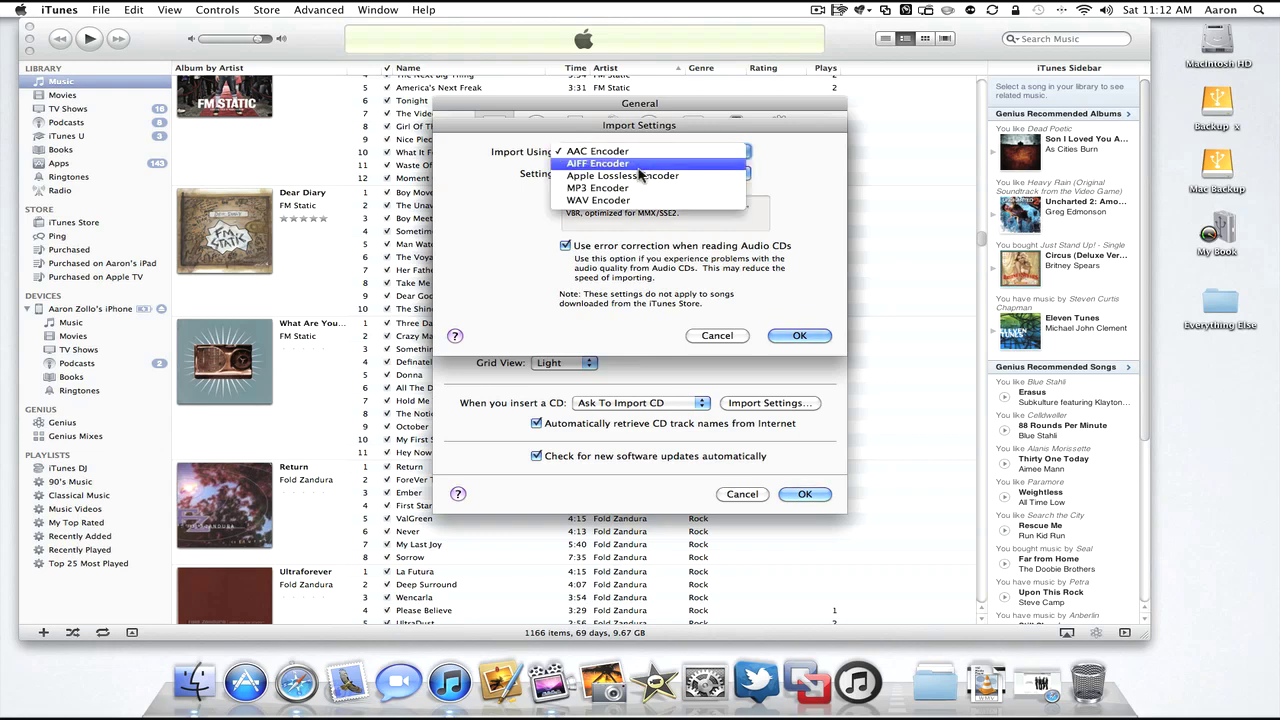
{"action": "left_click", "coordinate": [640, 188]}
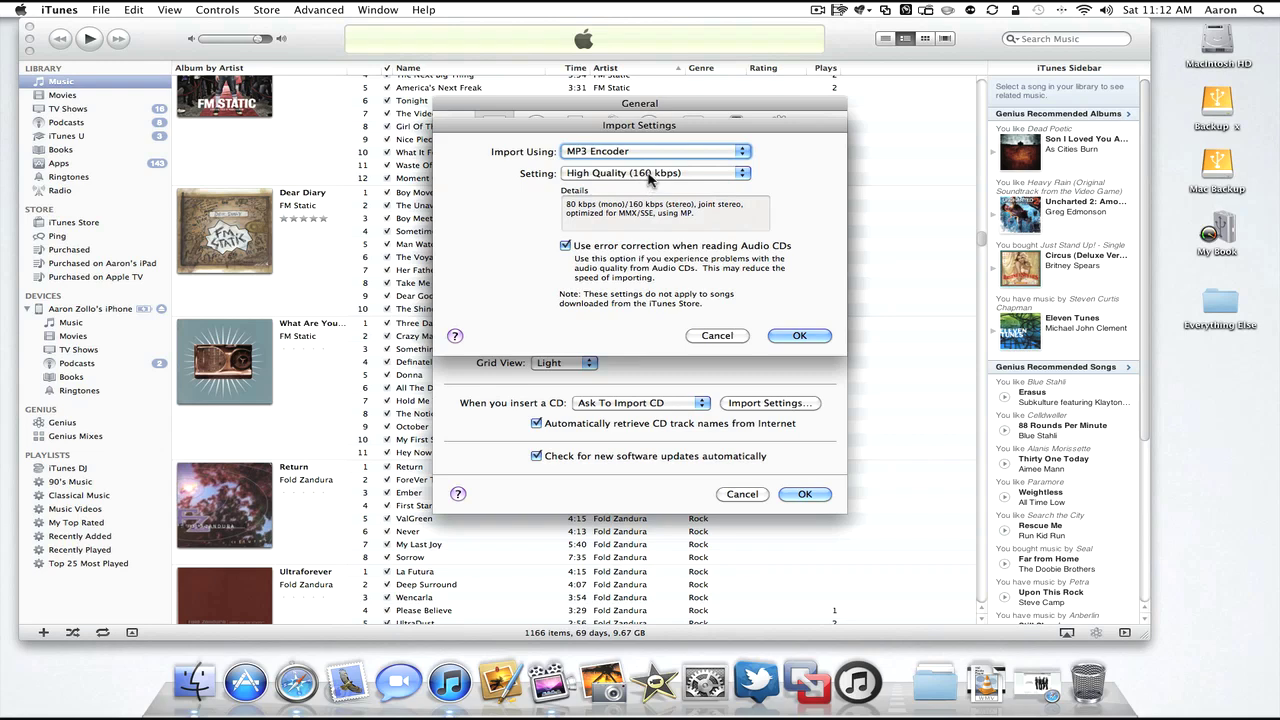
{"action": "left_click", "coordinate": [651, 177]}
{"action": "left_click", "coordinate": [647, 212]}
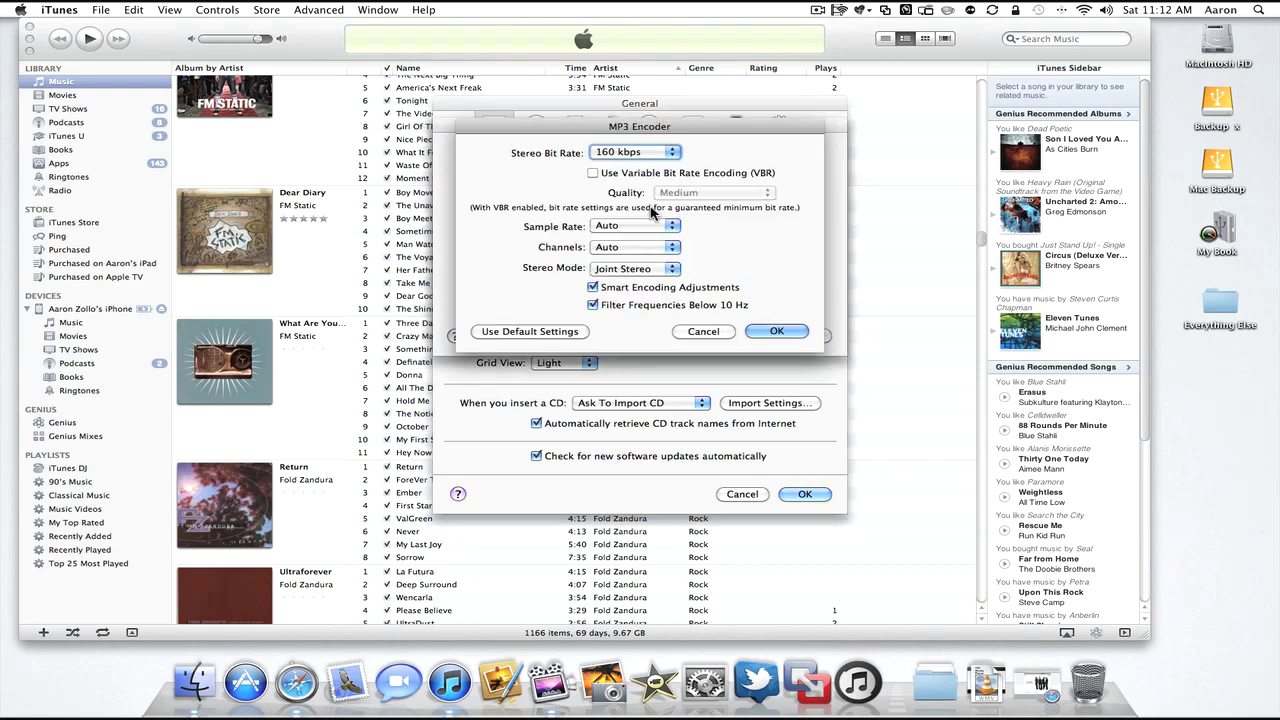
{"action": "left_click", "coordinate": [650, 155]}
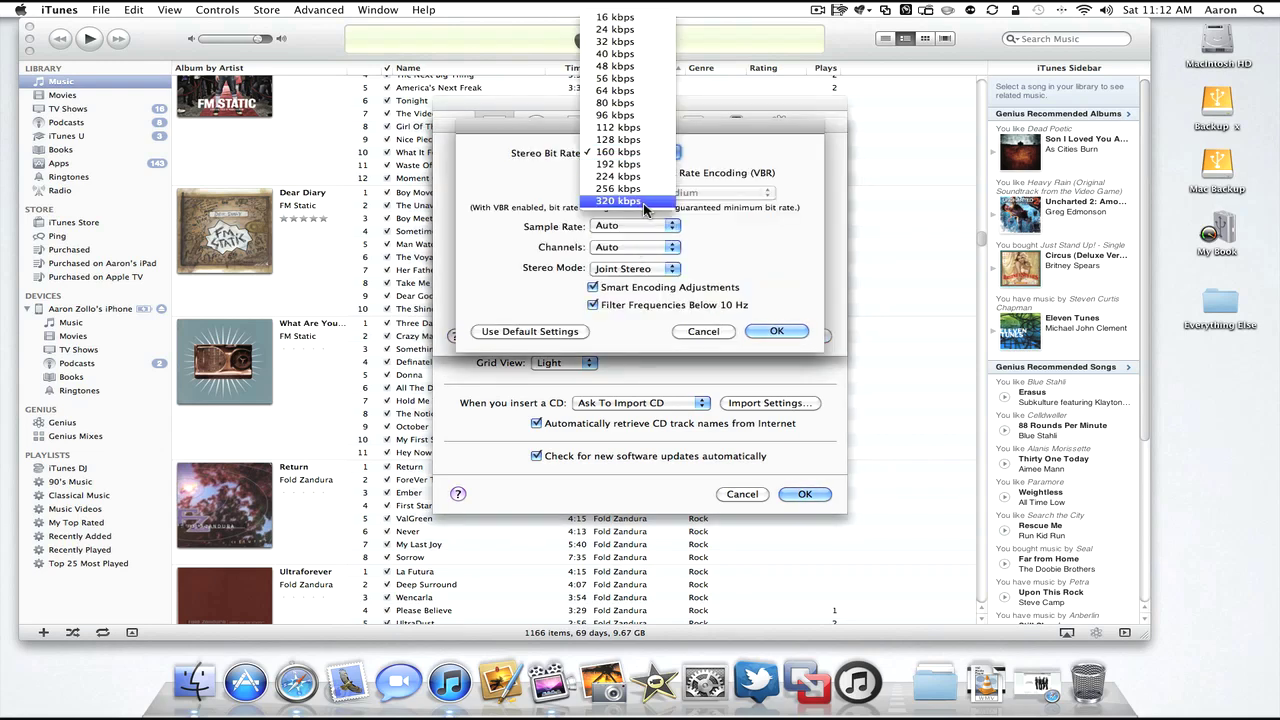
{"action": "left_click", "coordinate": [644, 203]}
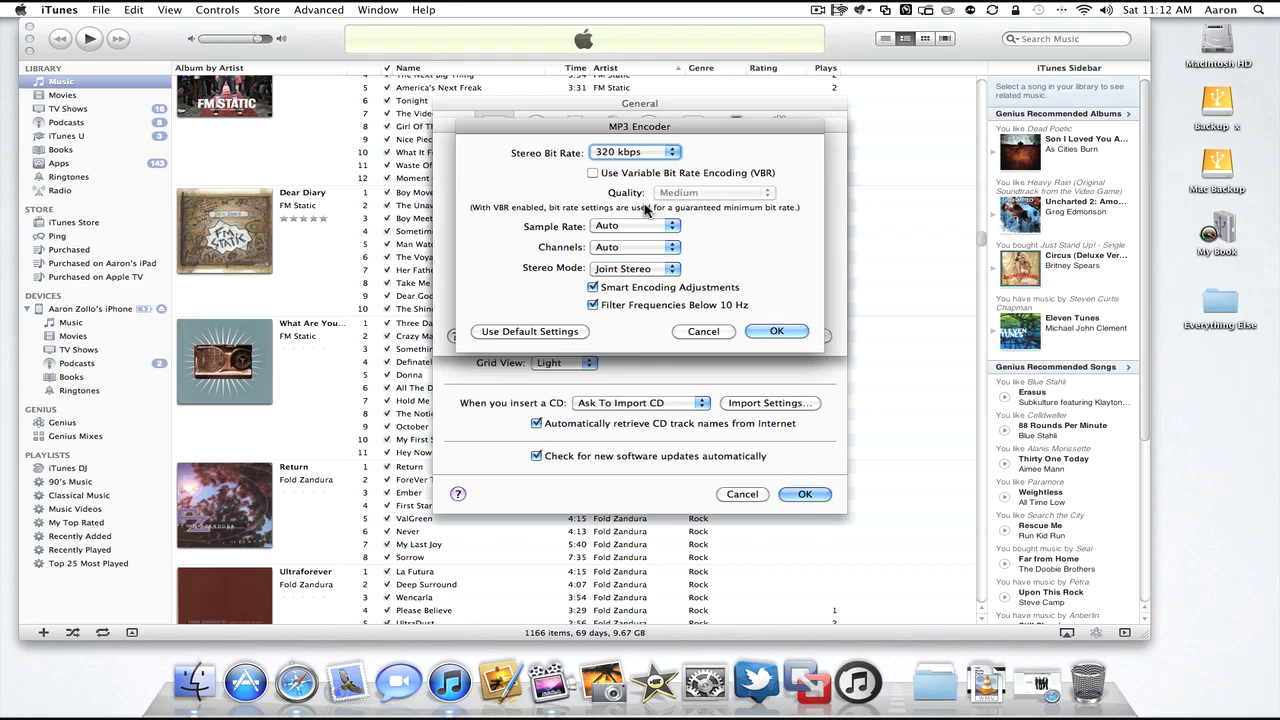
{"action": "left_click", "coordinate": [775, 332]}
{"action": "left_click", "coordinate": [774, 334]}
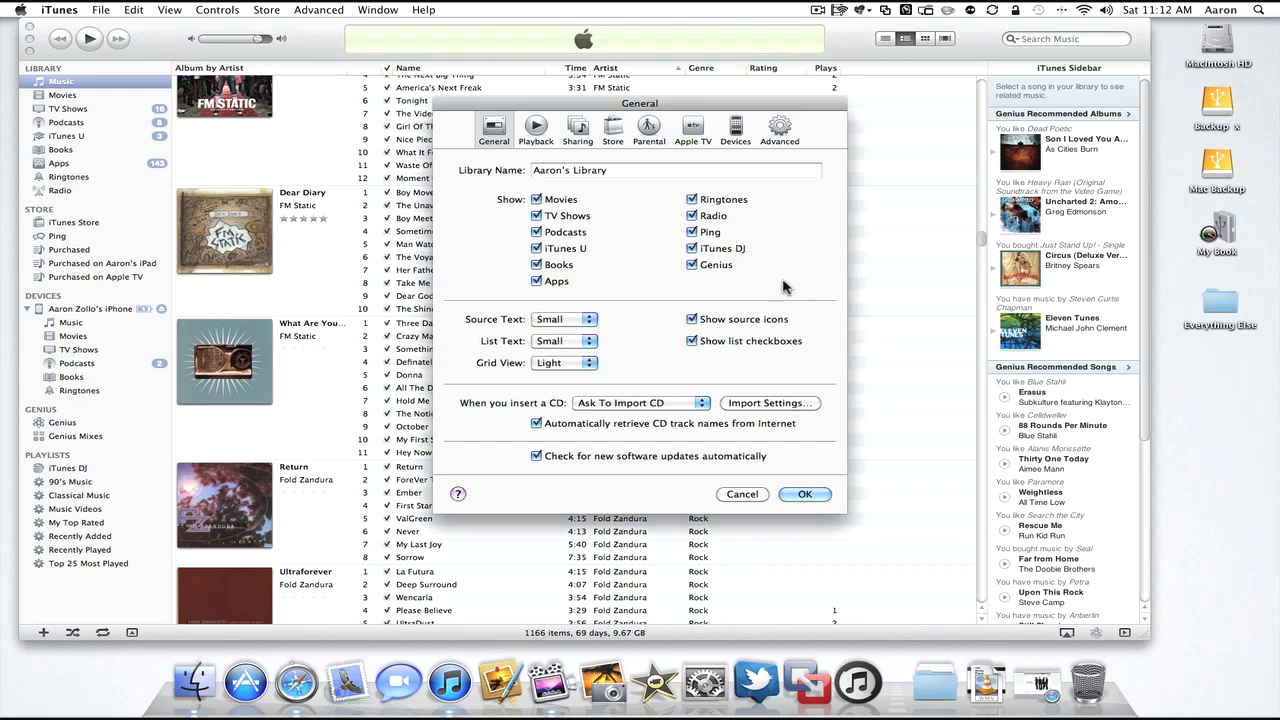
{"action": "left_click", "coordinate": [782, 130]}
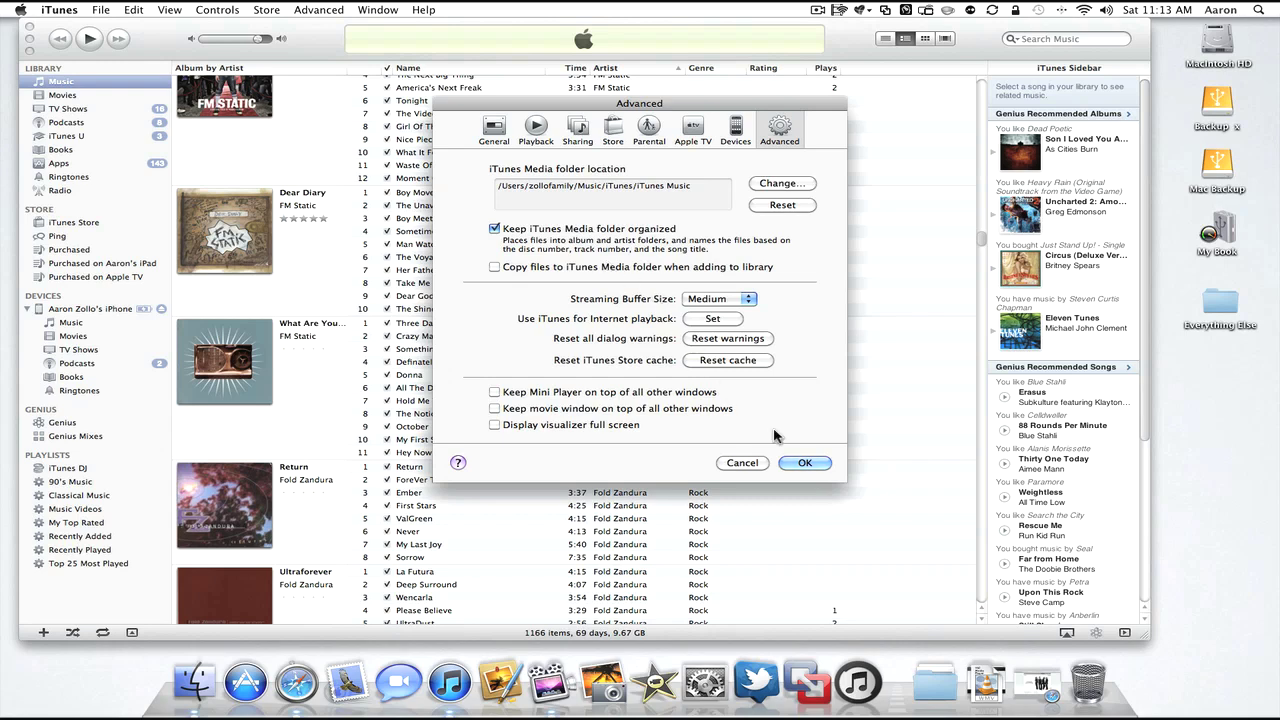
{"action": "left_click", "coordinate": [805, 463]}
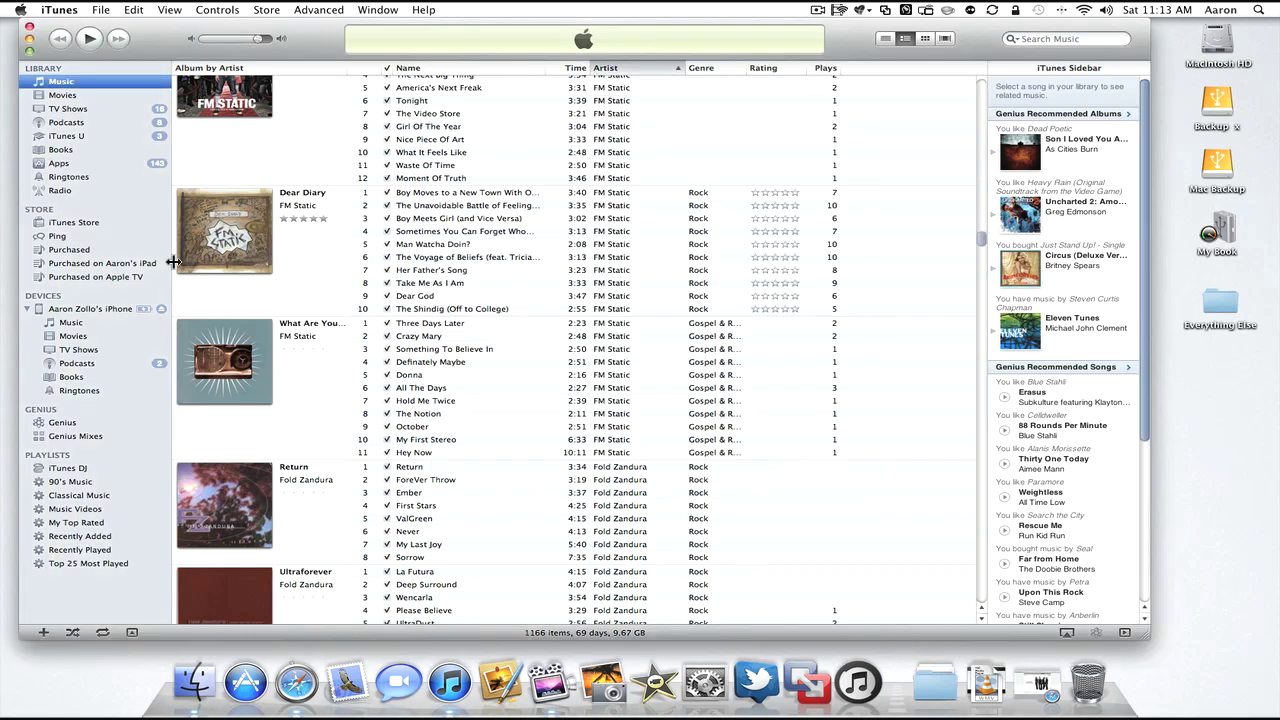
- View the connected iPhone's summary, and browse the featured iPhone apps in the App Store section of the iTunes Store
{"action": "left_click", "coordinate": [78, 312]}
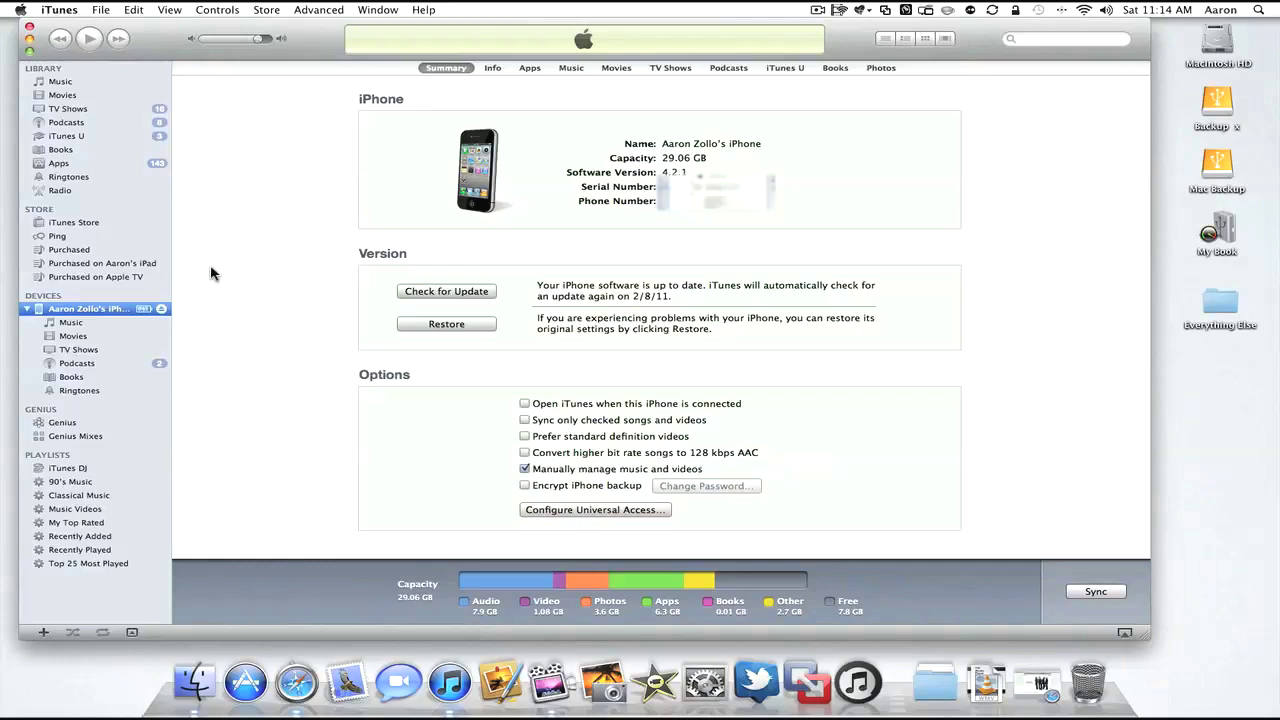
{"action": "left_click", "coordinate": [62, 223]}
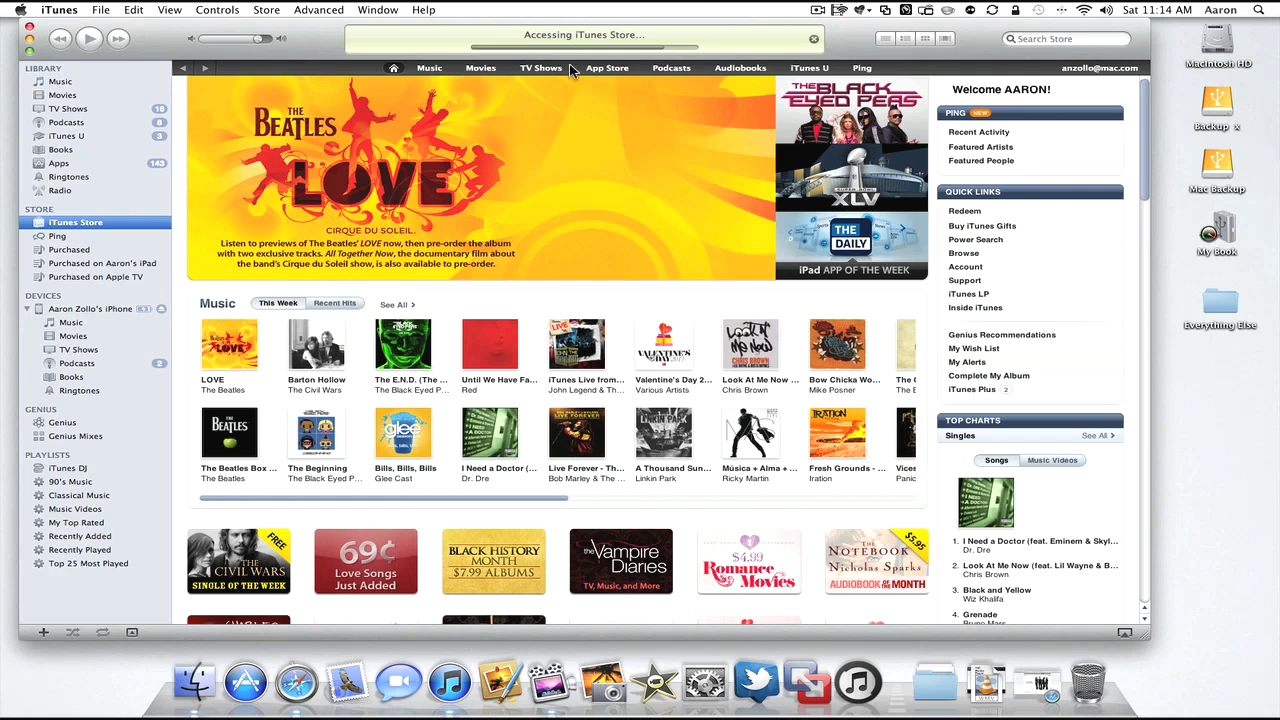
{"action": "left_click", "coordinate": [779, 121]}
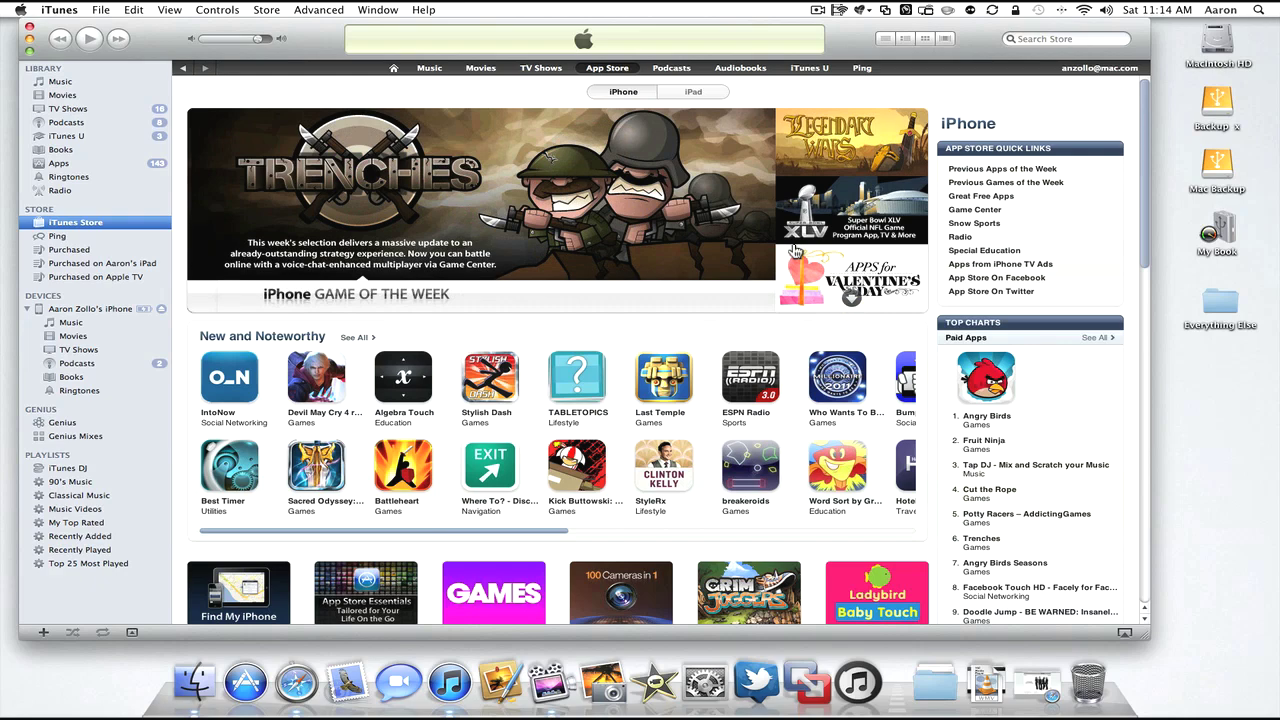
{"action": "left_click", "coordinate": [796, 252]}
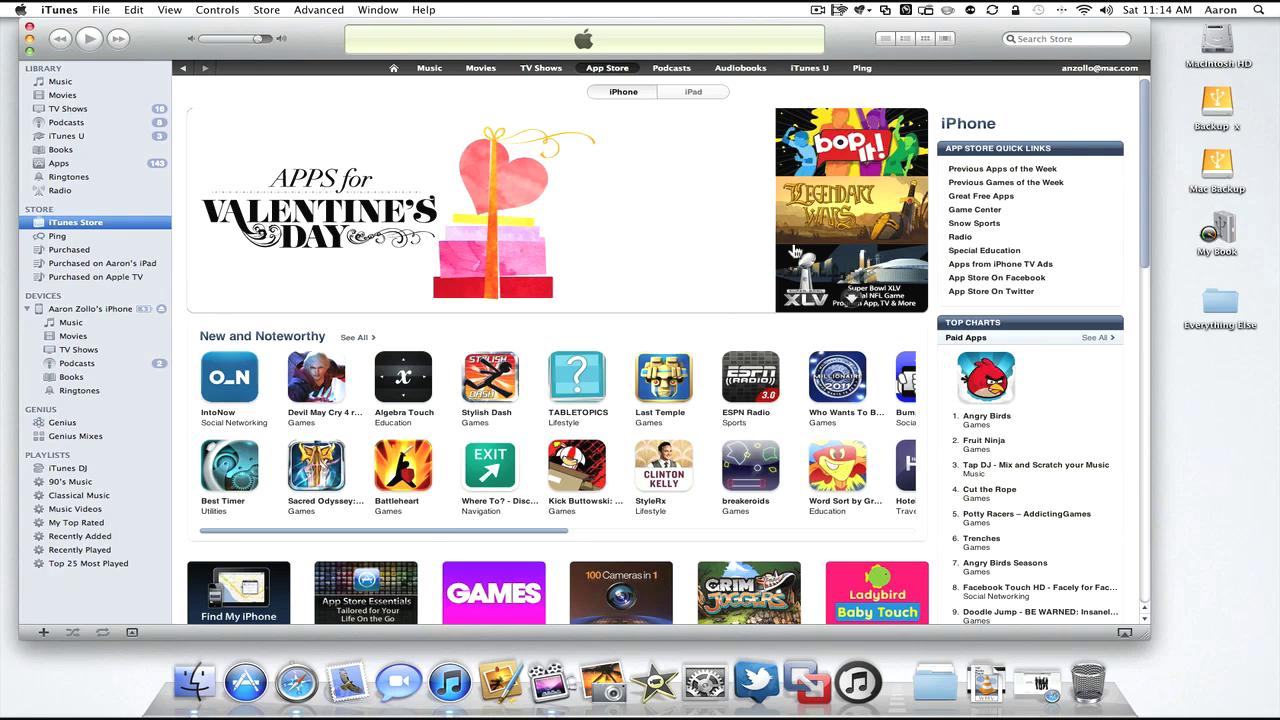
{"action": "left_click", "coordinate": [796, 252]}
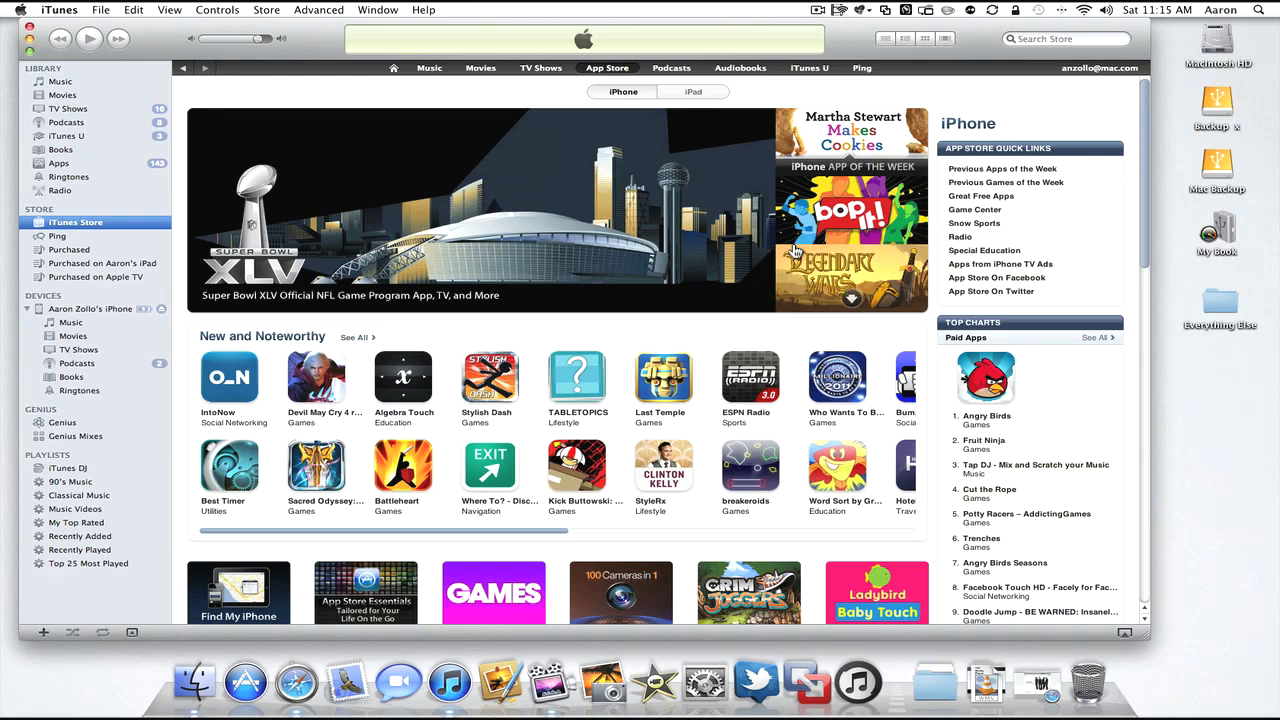
{"action": "left_click", "coordinate": [796, 252]}
- Check the Bluetooth options offered for the paired iPhone and Motorola phones
{"action": "left_click", "coordinate": [1064, 13]}
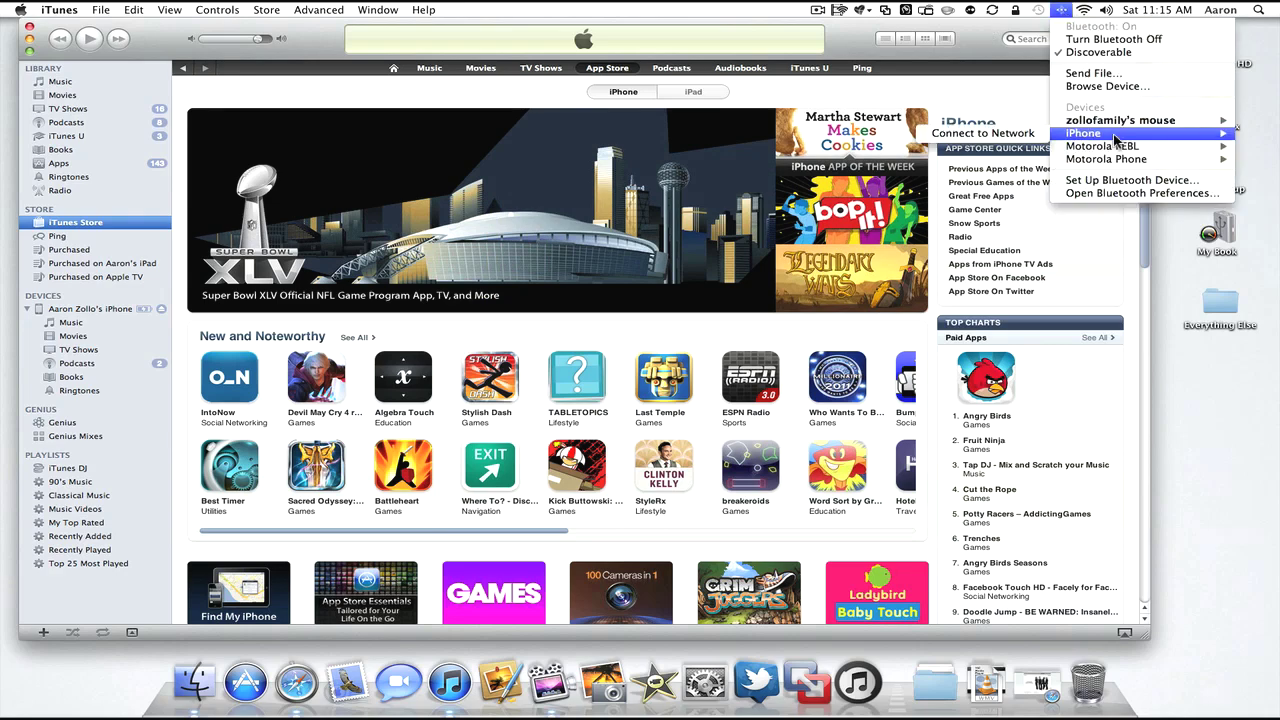
{"action": "mouse_move", "coordinate": [1128, 152]}
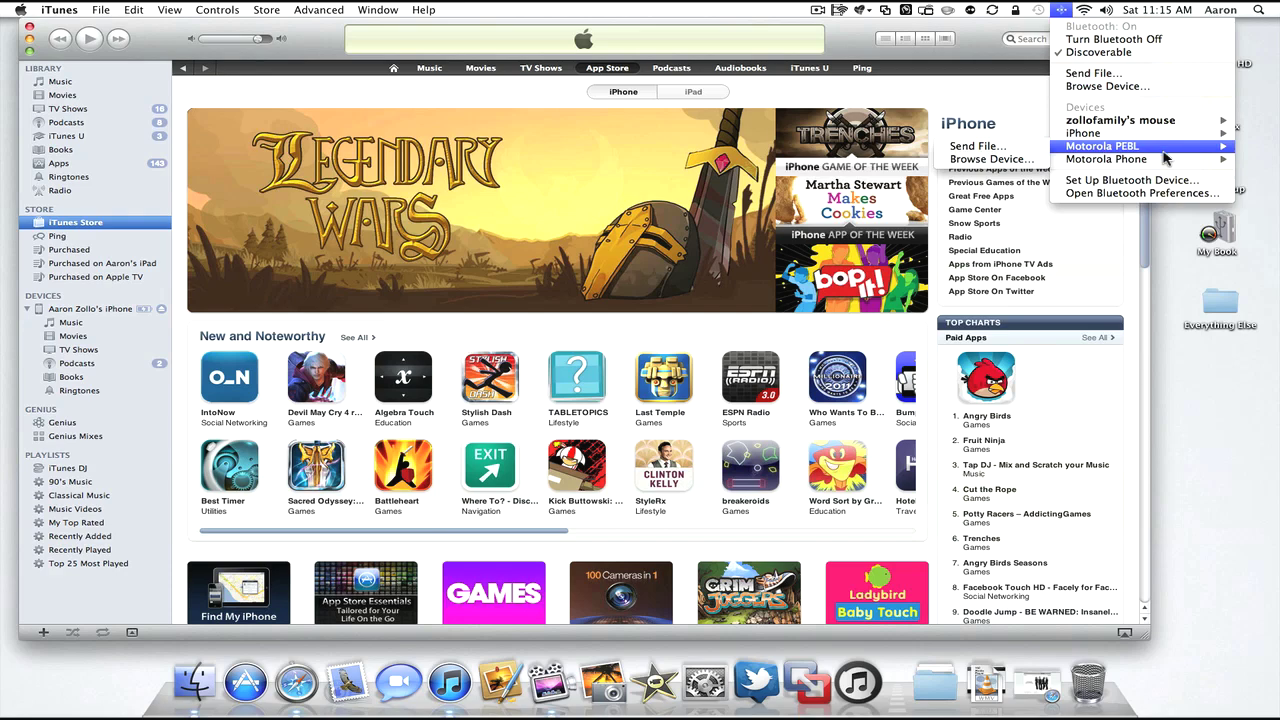
{"action": "mouse_move", "coordinate": [1162, 166]}
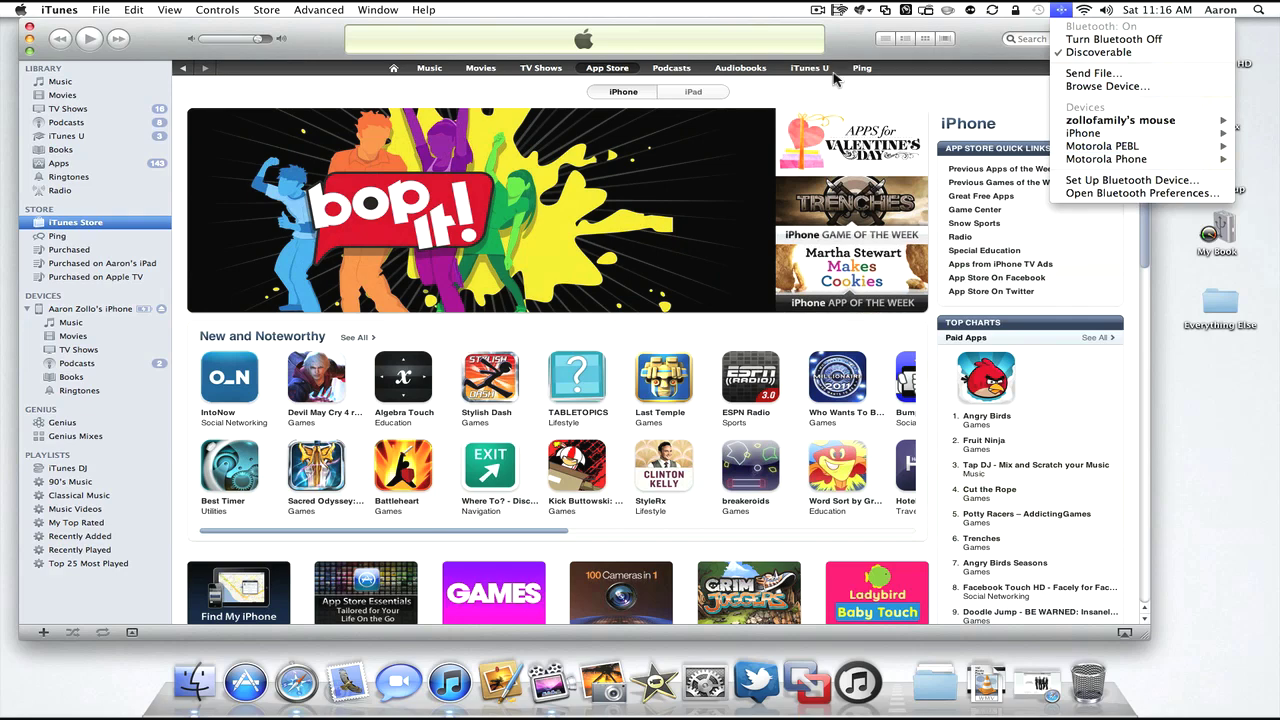
{"action": "left_click", "coordinate": [926, 100]}
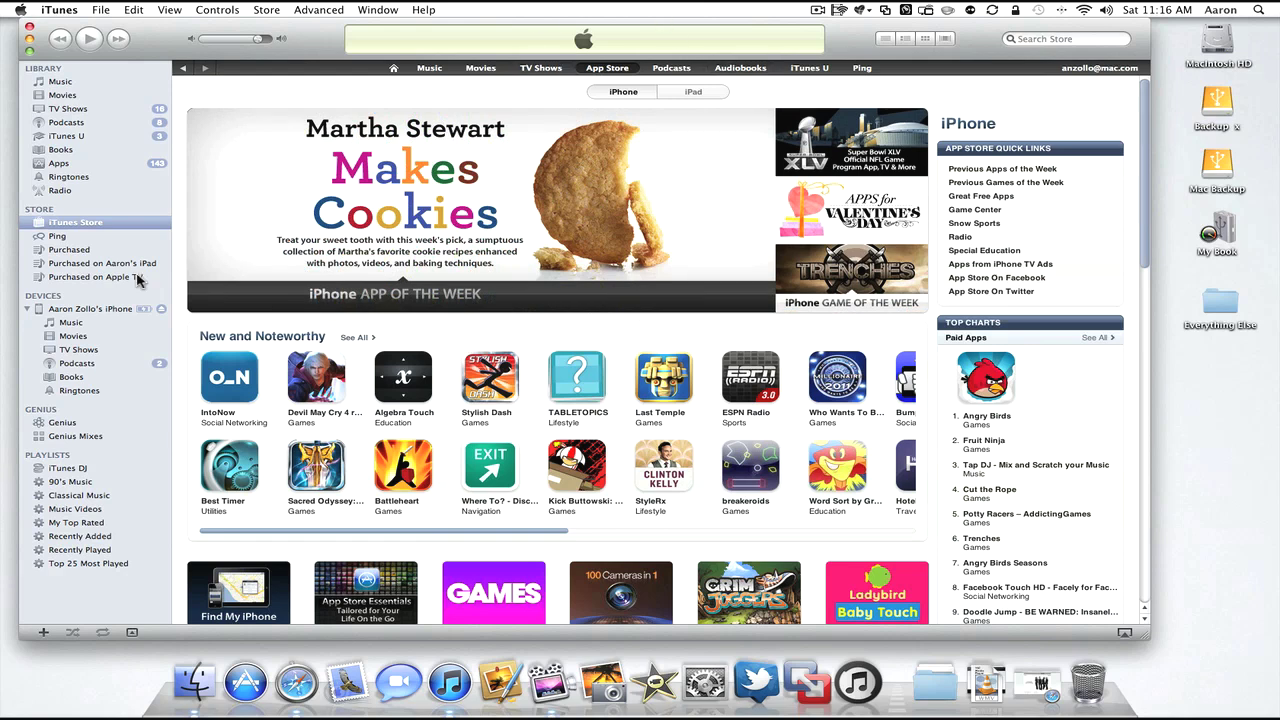
- Examine the connected iPhone's sync settings for contacts, calendars, mail accounts, bookmarks and notes
{"action": "left_click", "coordinate": [86, 309]}
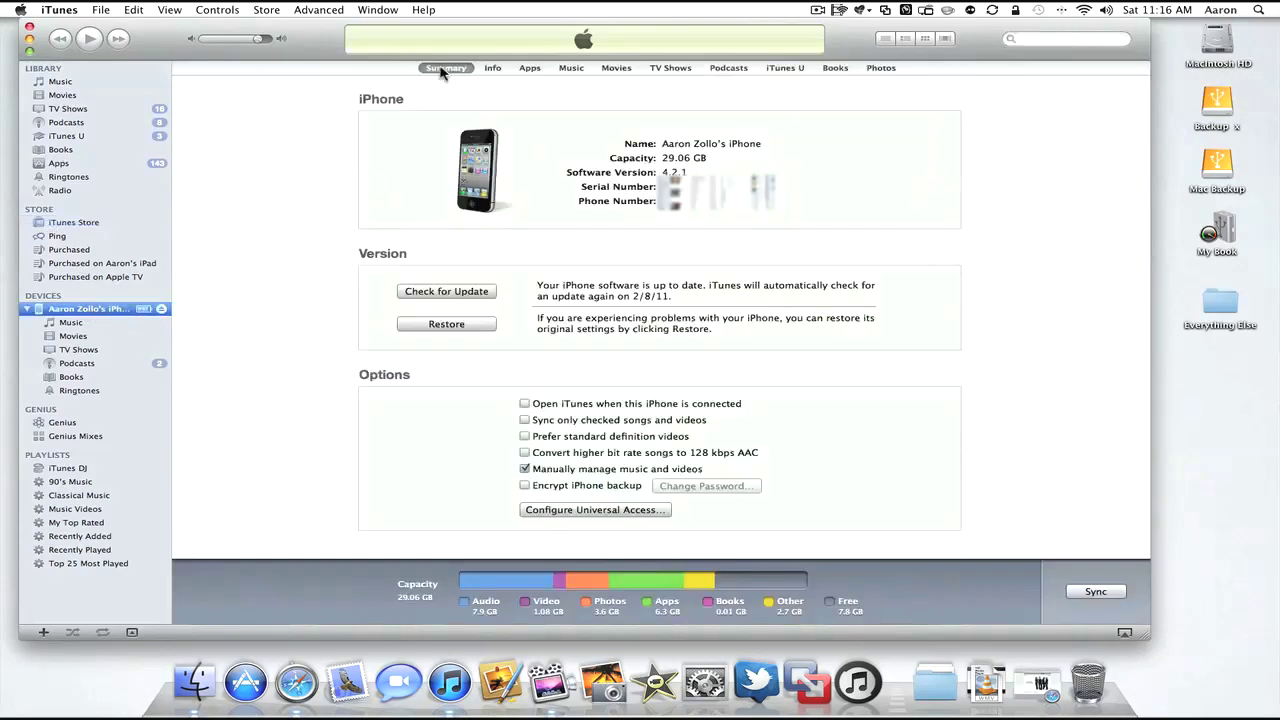
{"action": "left_click", "coordinate": [493, 68]}
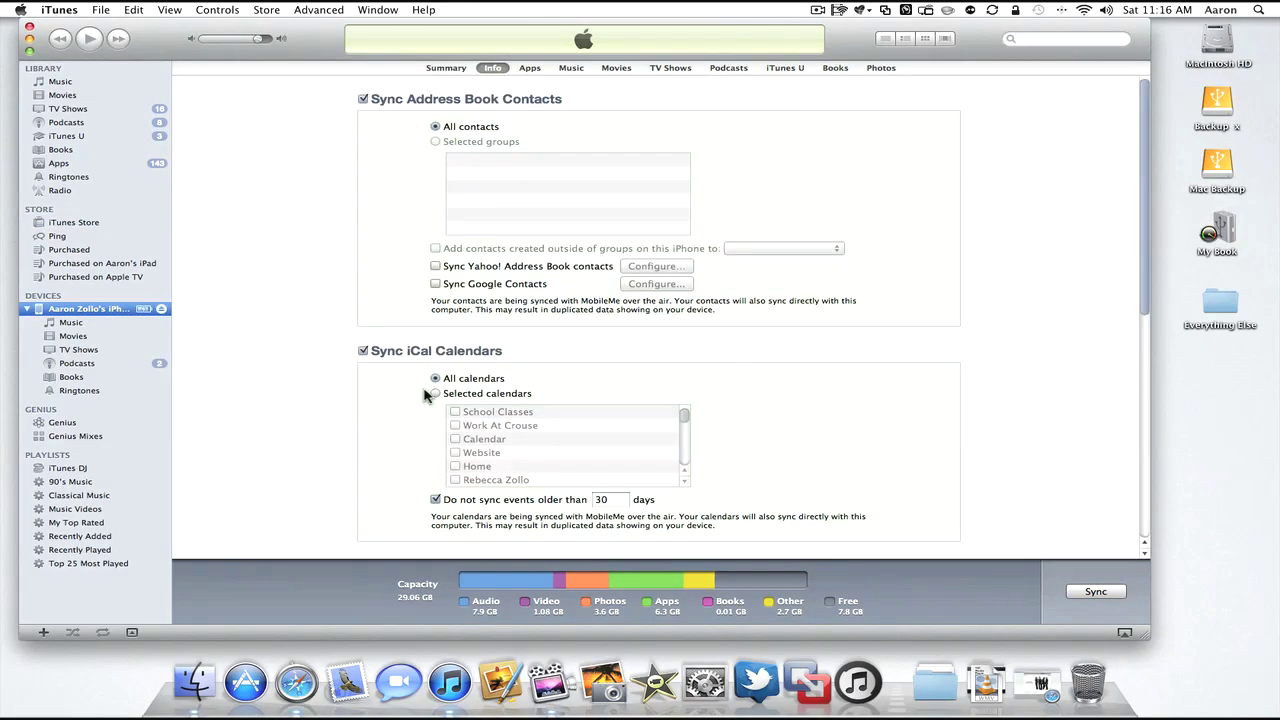
{"action": "scroll", "coordinate": [446, 356], "scroll_direction": "down", "scroll_amount": 10}
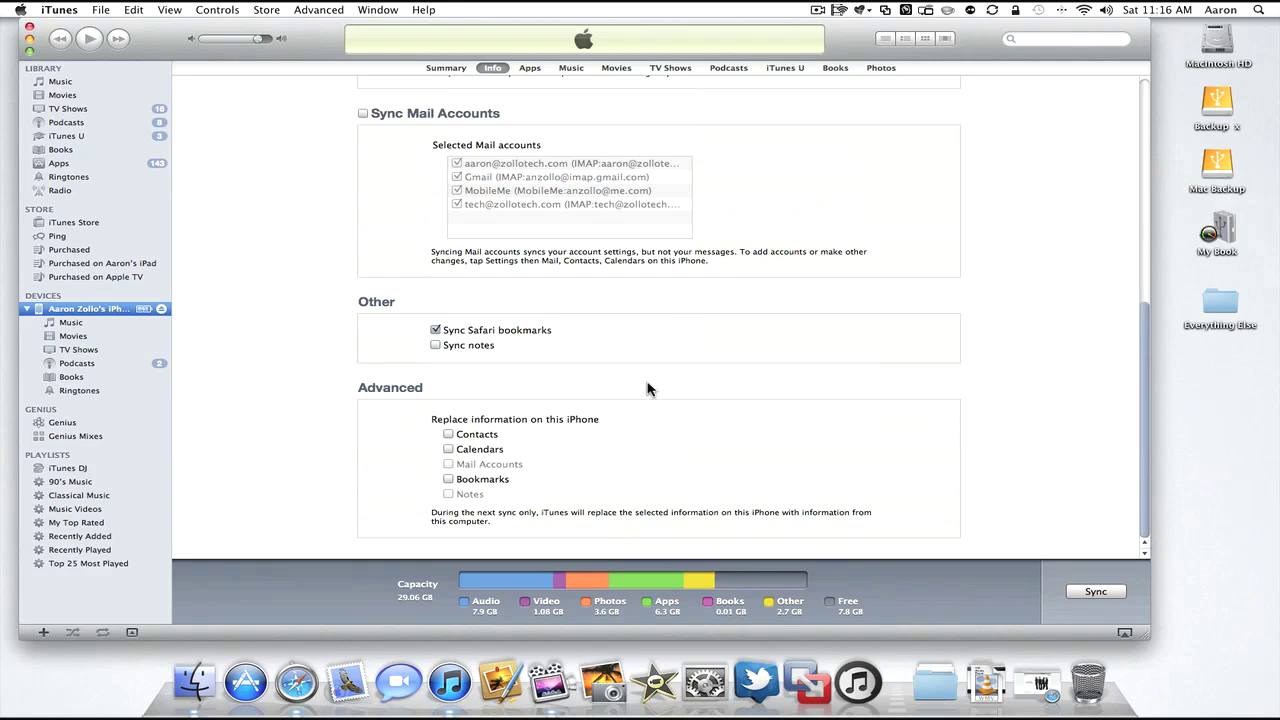
{"action": "scroll", "coordinate": [647, 389], "scroll_direction": "up", "scroll_amount": 10}
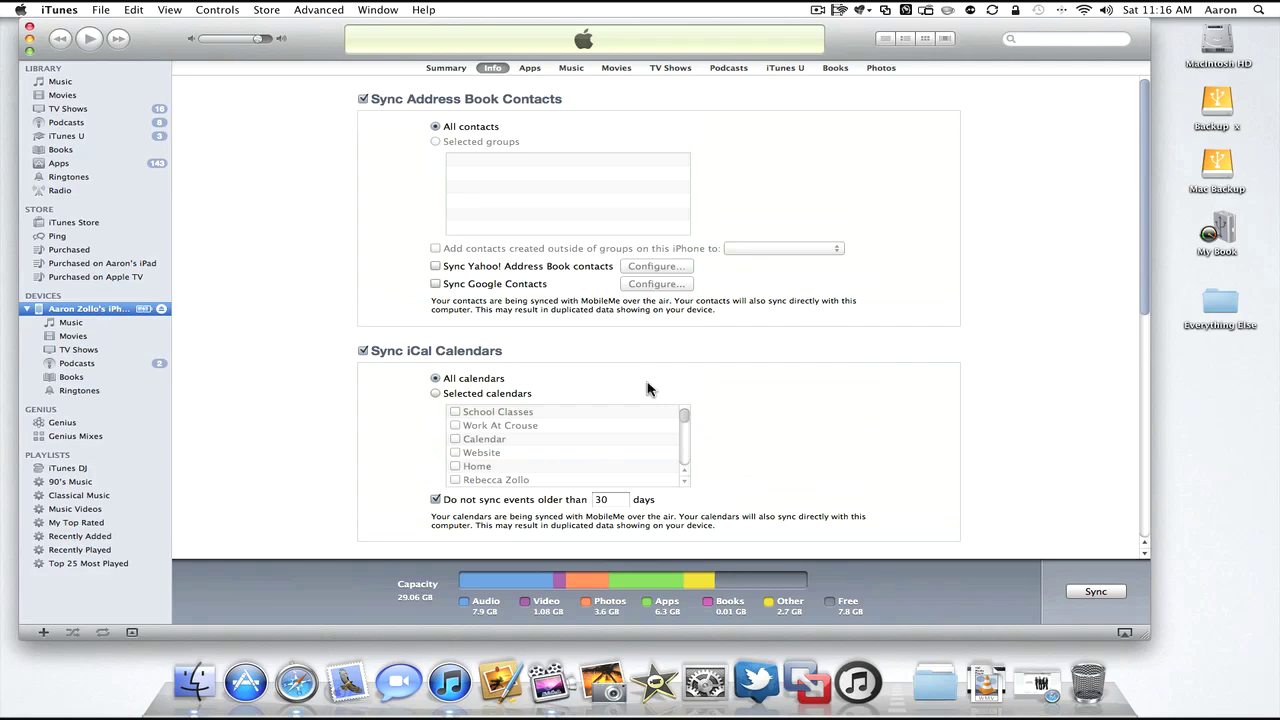
- Return to the iTunes Store and view the options available for the signed-in account
{"action": "left_click", "coordinate": [76, 223]}
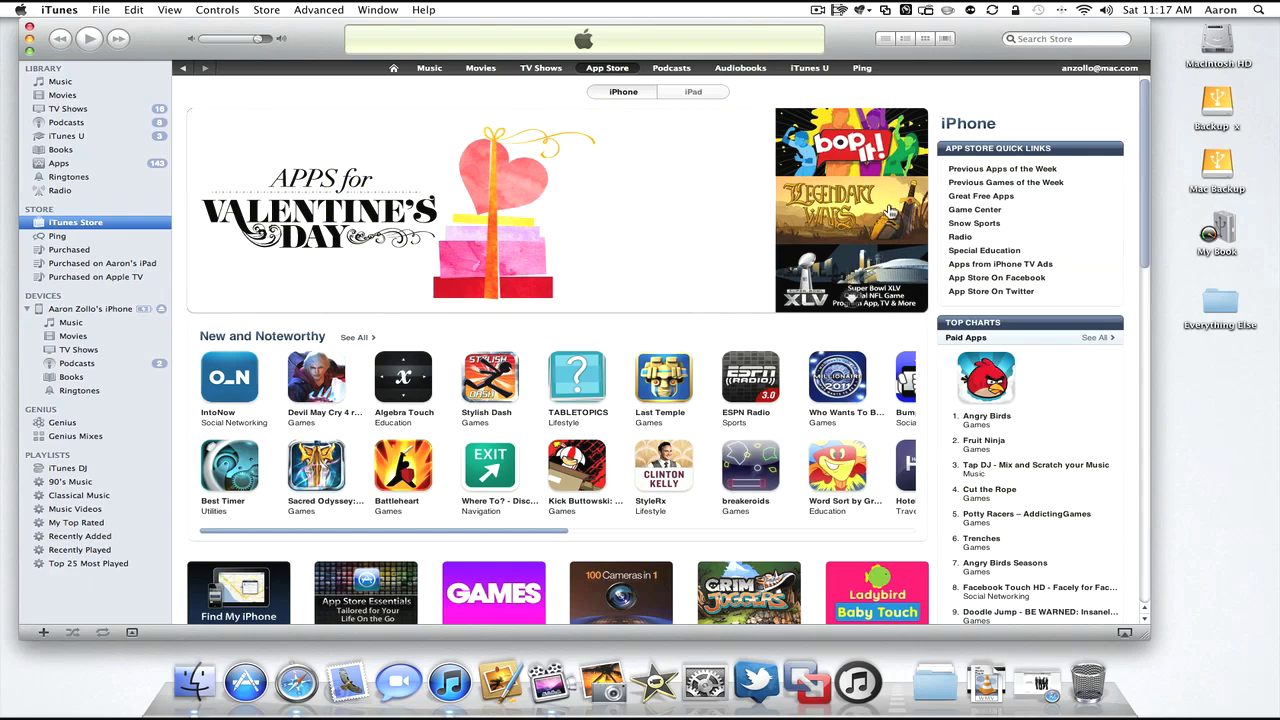
{"action": "left_click", "coordinate": [1141, 70]}
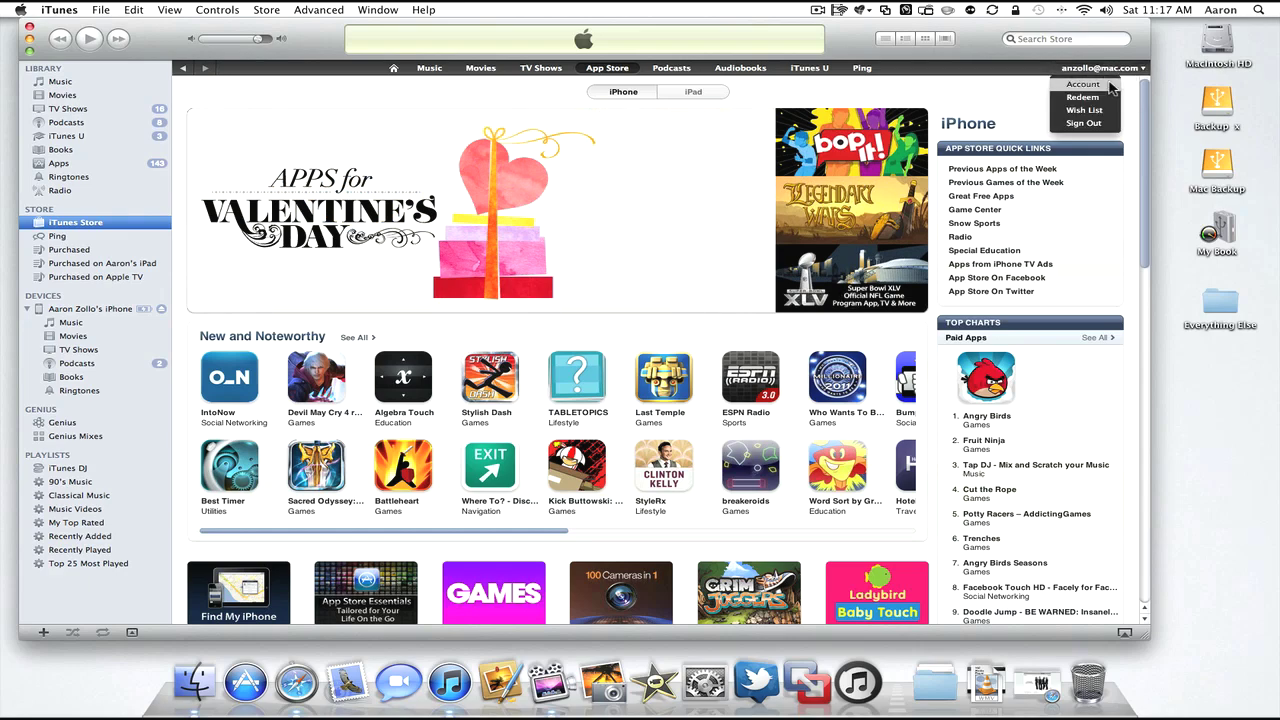
{"action": "left_click", "coordinate": [950, 101]}
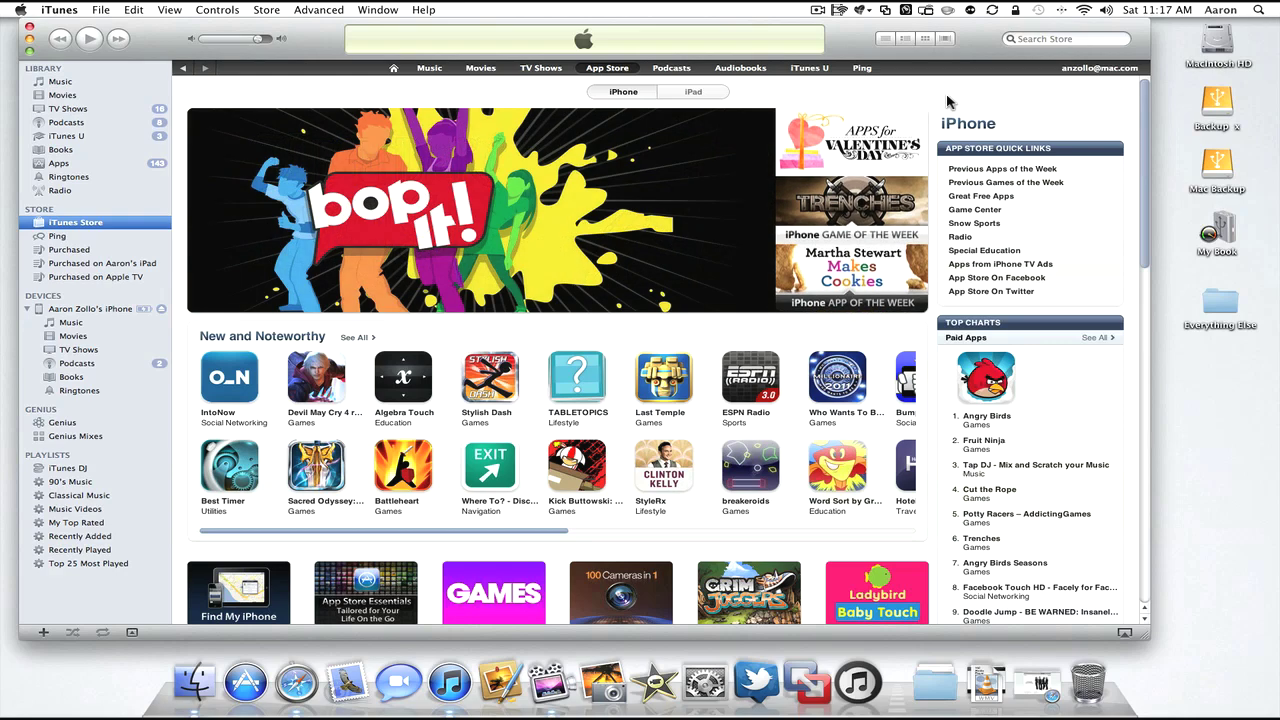
{"action": "mouse_move", "coordinate": [984, 40]}
{"action": "left_mouse_down"}
{"action": "mouse_move", "coordinate": [1005, 38]}
{"action": "mouse_move", "coordinate": [992, 24]}
{"action": "left_mouse_up"}
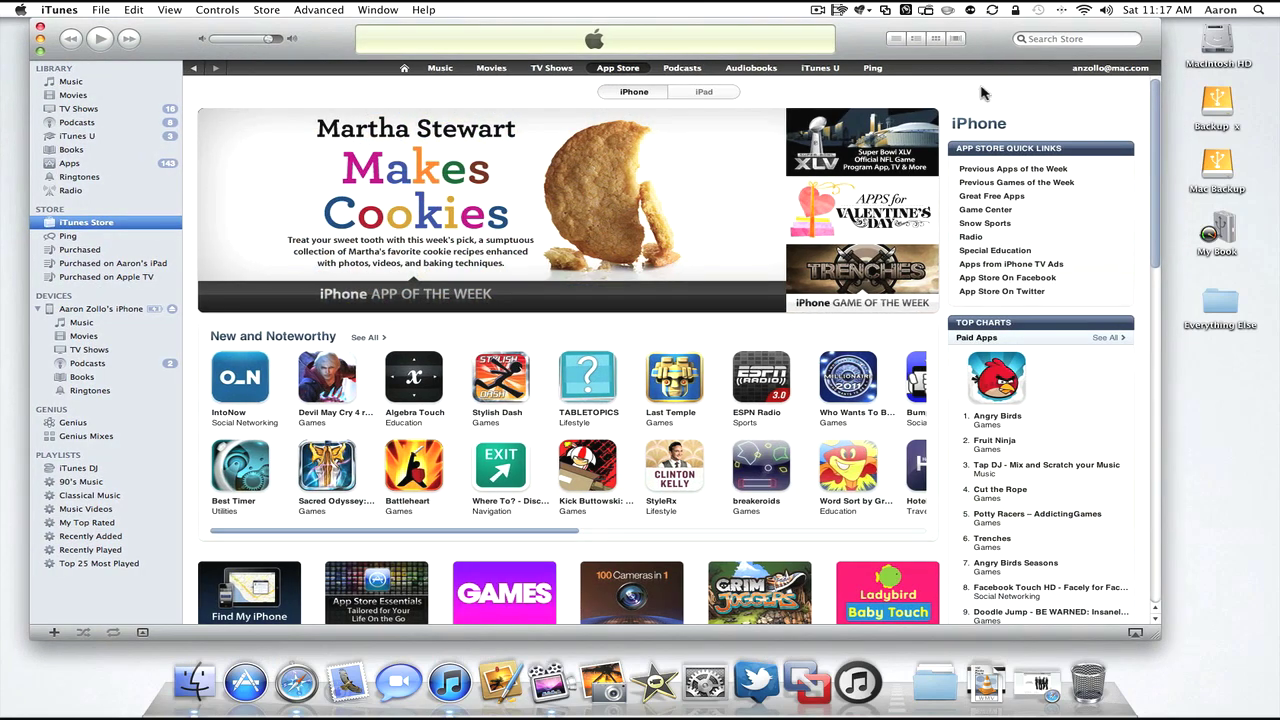